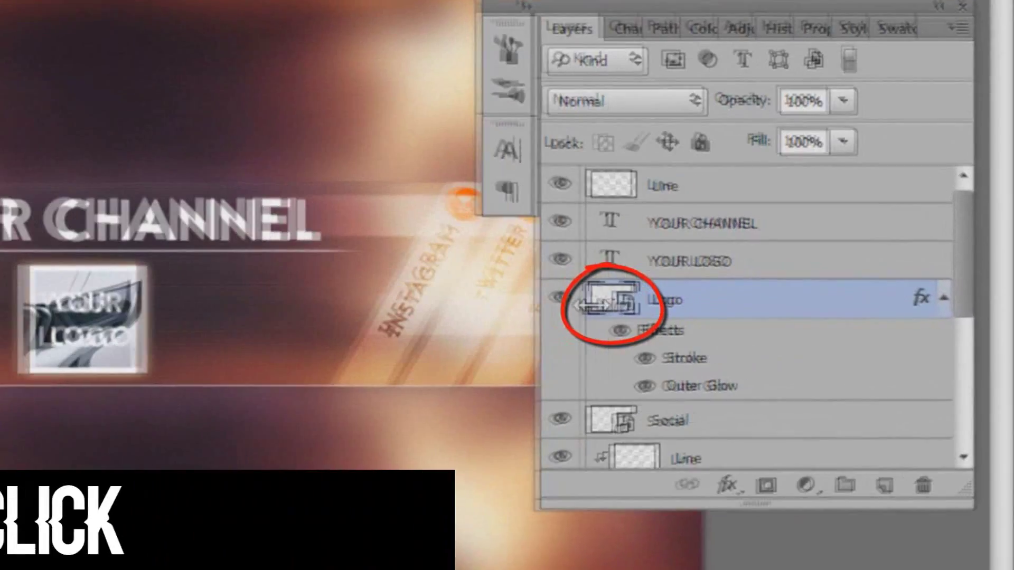
# Open the Logo smart object's contents, dismissing the notice.
pyautogui.doubleClick(619, 303)
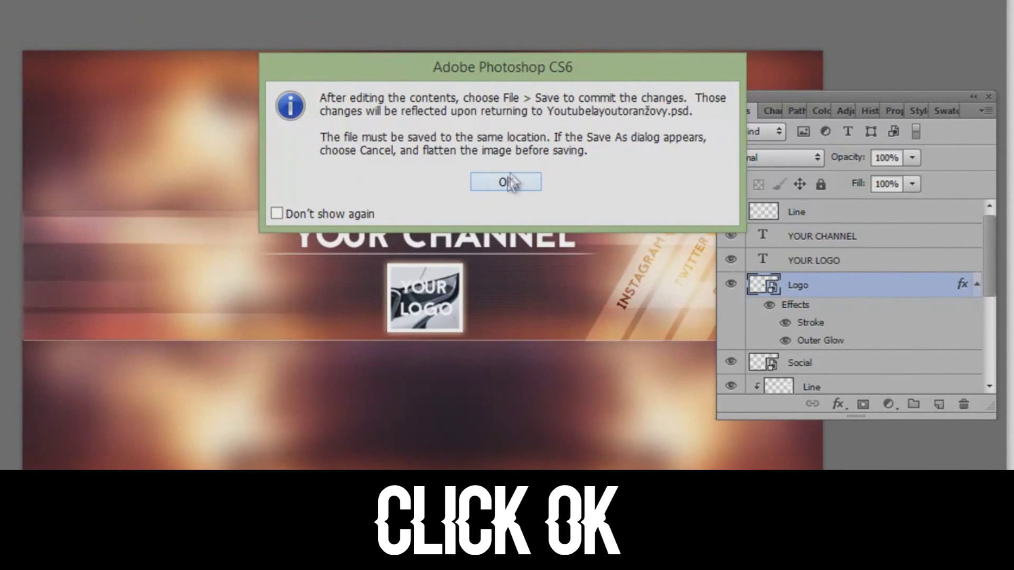
pyautogui.click(506, 183)
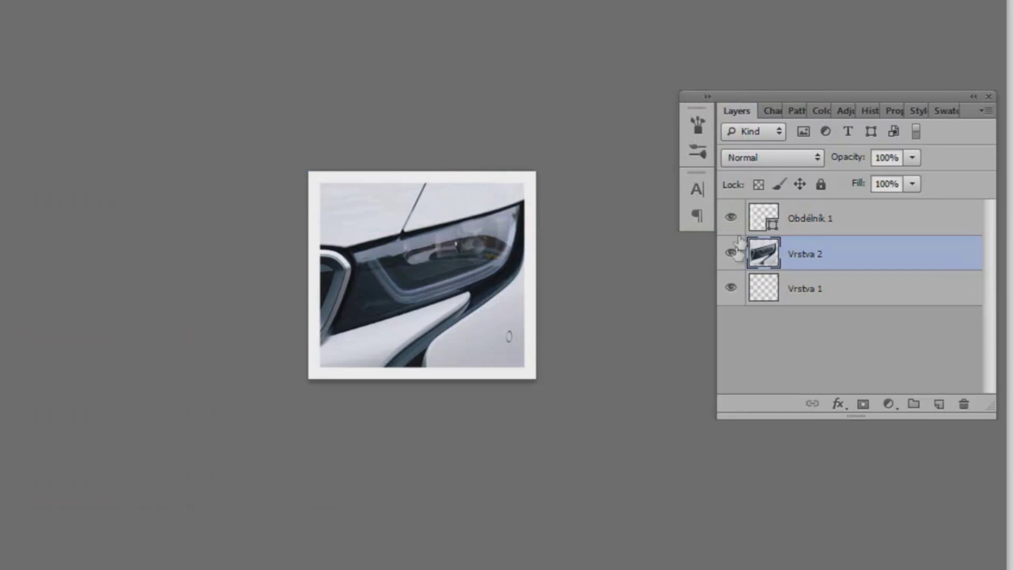
pyautogui.moveTo(762, 95); pyautogui.dragTo(586, 28)
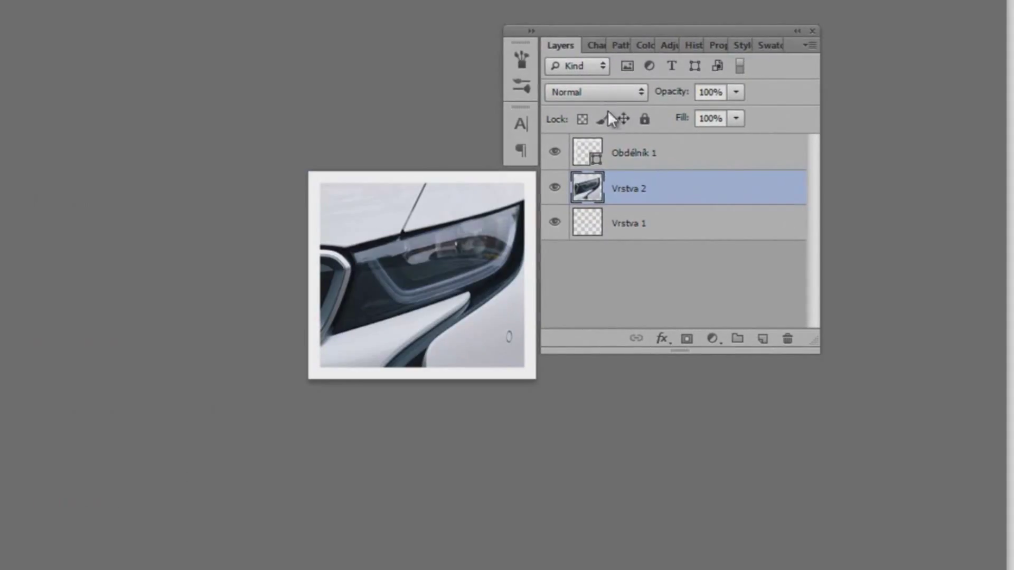
# Hide the car photo layer Vrstva 2 and add a new empty layer above it.
pyautogui.click(554, 154)
pyautogui.click(554, 188)
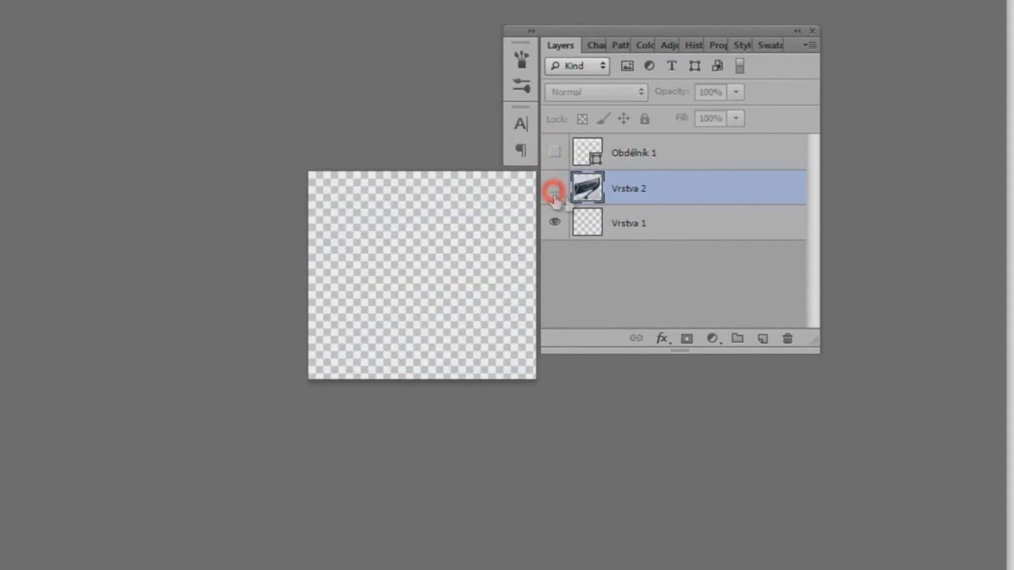
pyautogui.click(554, 153)
pyautogui.click(762, 338)
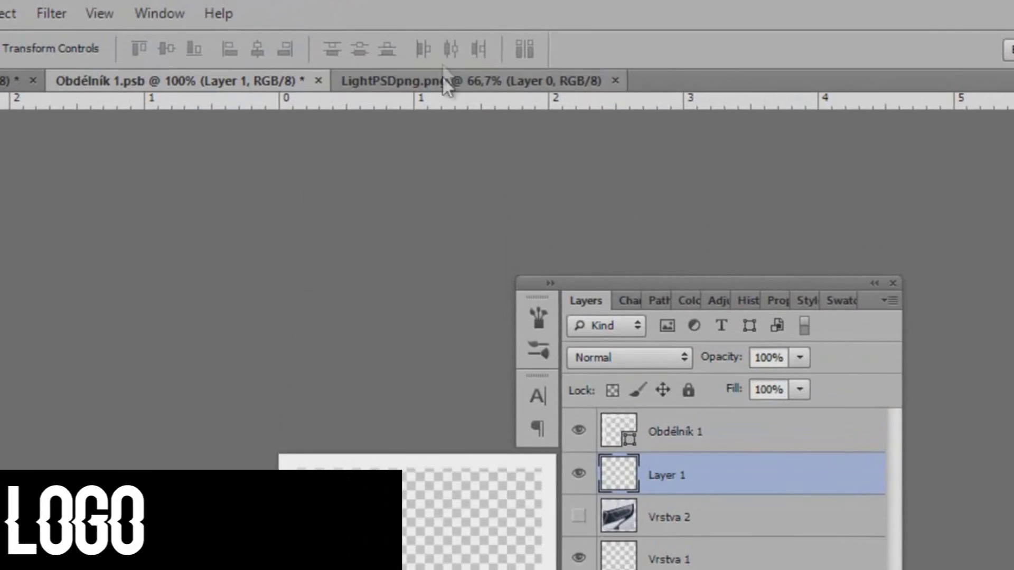
# Copy the LightPSDpng.png ED logo into the smart object and scale it to fit the white frame.
pyautogui.click(443, 80)
pyautogui.moveTo(364, 211)
pyautogui.mouseDown()
pyautogui.moveTo(219, 90)
pyautogui.moveTo(493, 293)
pyautogui.mouseUp()
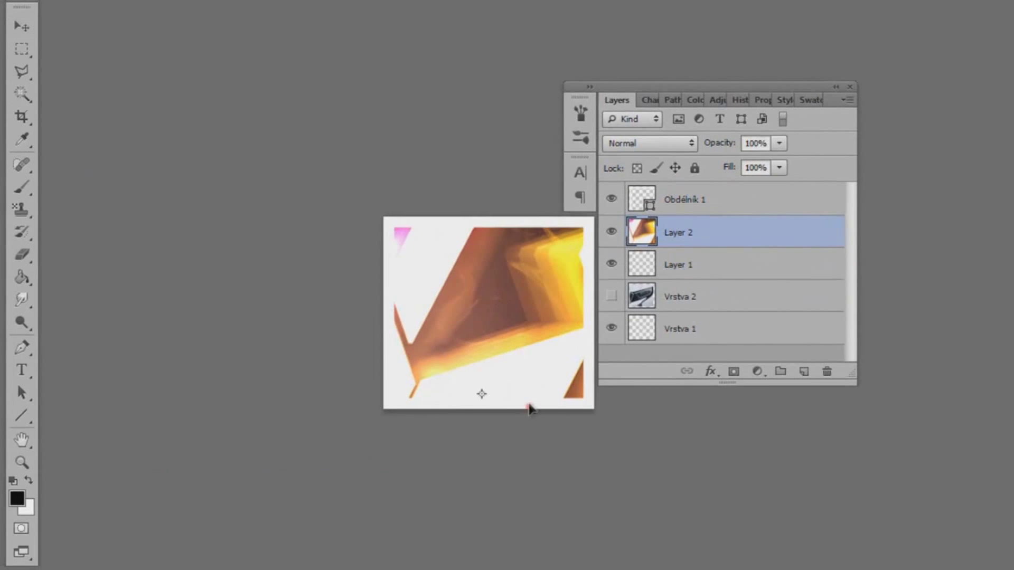
pyautogui.hotkey('ctrl', 't')
pyautogui.moveTo(530, 410); pyautogui.dragTo(427, 263)
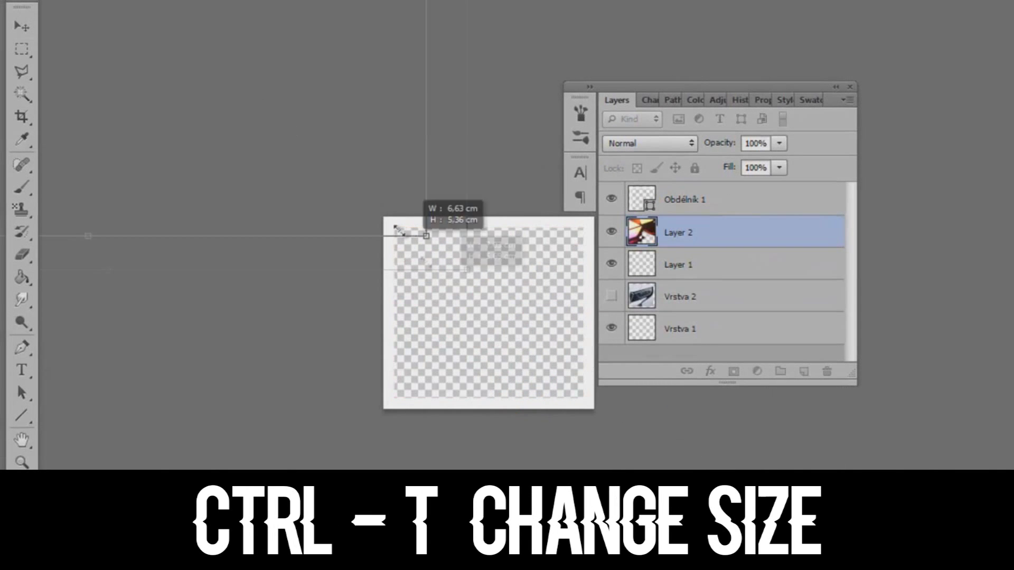
pyautogui.moveTo(427, 263); pyautogui.dragTo(236, 60)
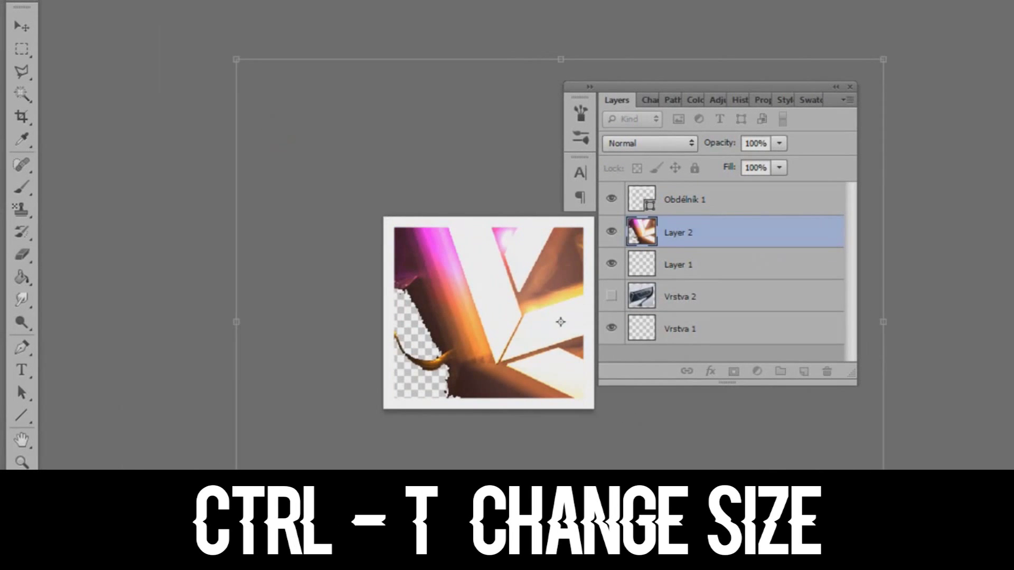
pyautogui.moveTo(883, 568)
pyautogui.mouseDown()
pyautogui.moveTo(419, 193)
pyautogui.moveTo(547, 359)
pyautogui.moveTo(550, 345)
pyautogui.mouseUp()
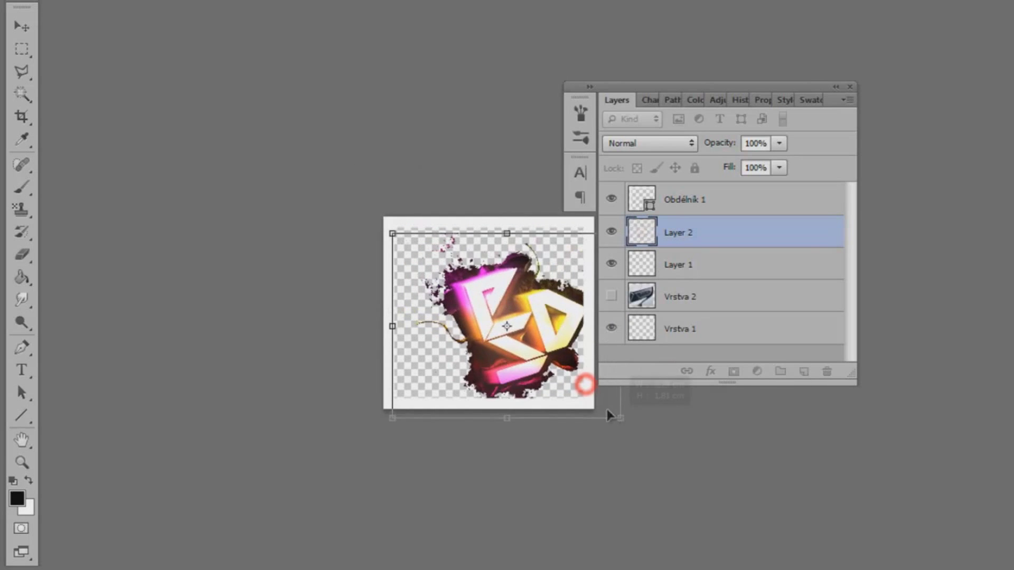
pyautogui.moveTo(586, 390); pyautogui.dragTo(553, 328)
pyautogui.press('Return')
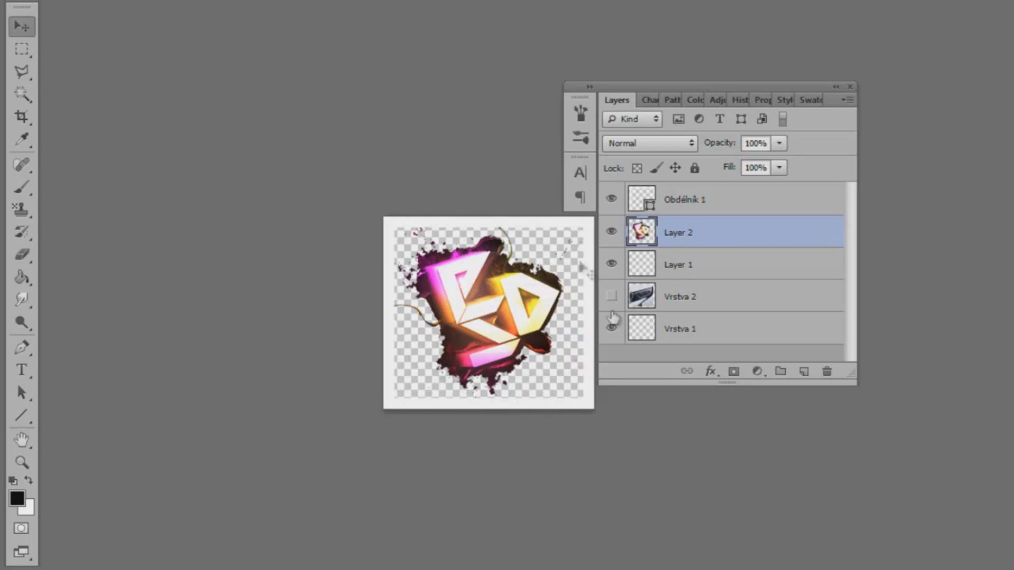
pyautogui.moveTo(554, 248); pyautogui.dragTo(559, 245)
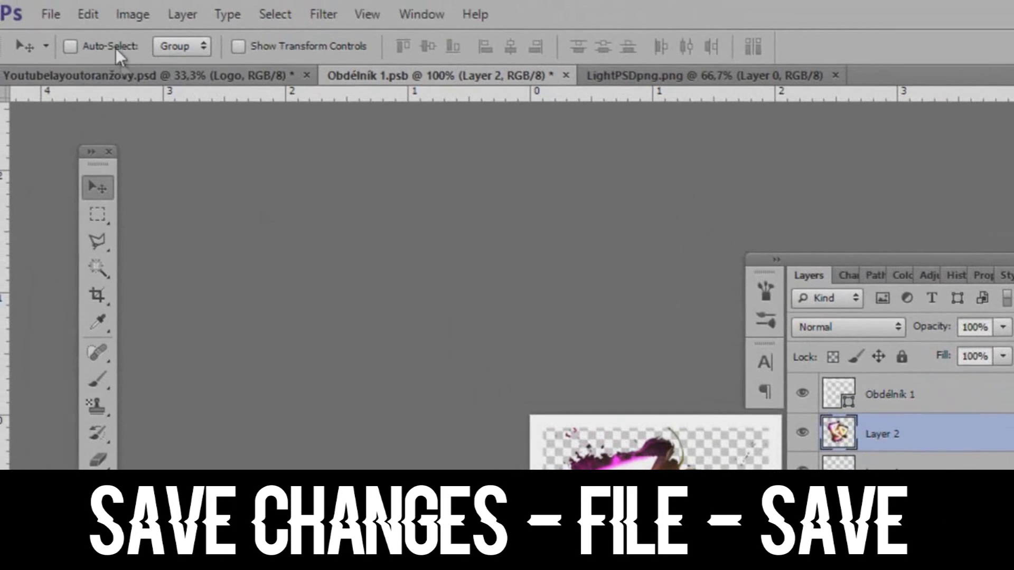
# Save the Logo contents, then hide the YOUR LOGO text layer in the Youtubelayoutoranžovy.psd banner.
pyautogui.click(42, 16)
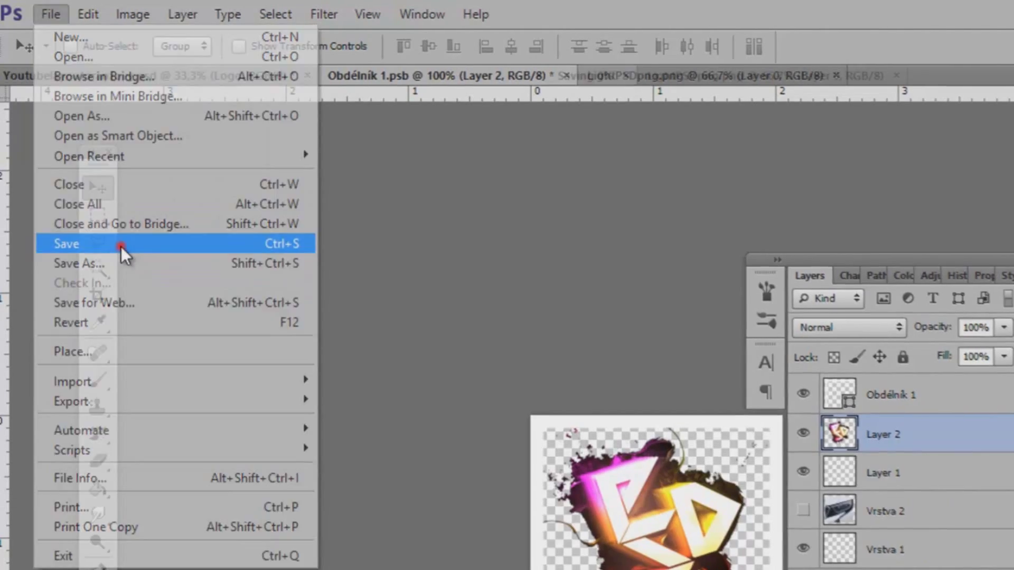
pyautogui.click(122, 246)
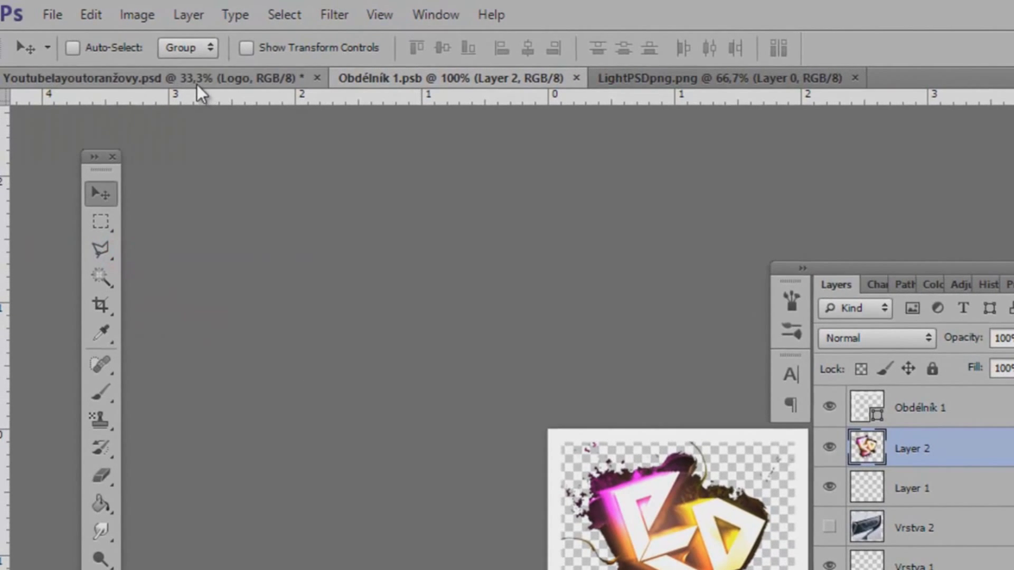
pyautogui.click(196, 79)
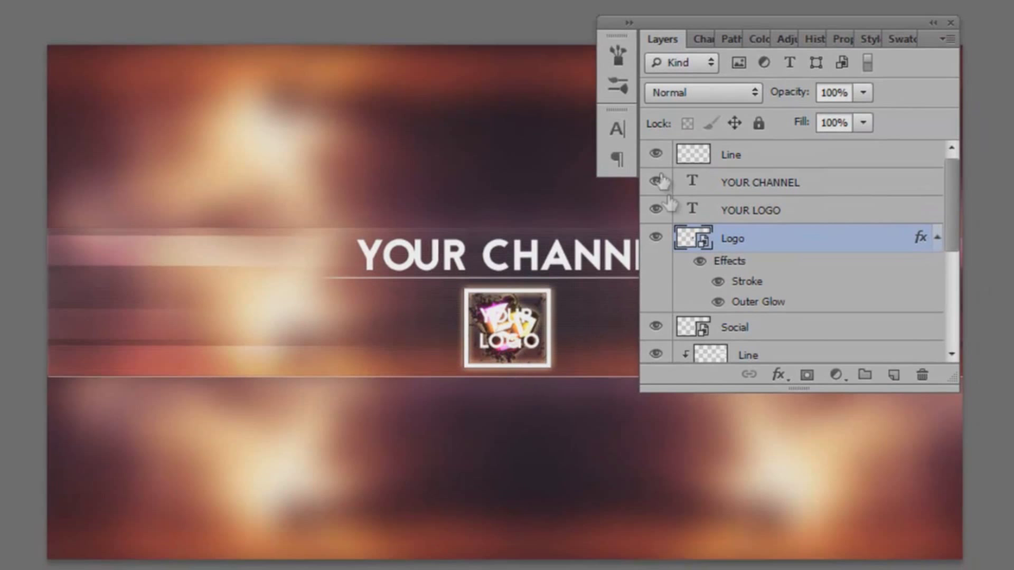
pyautogui.click(660, 210)
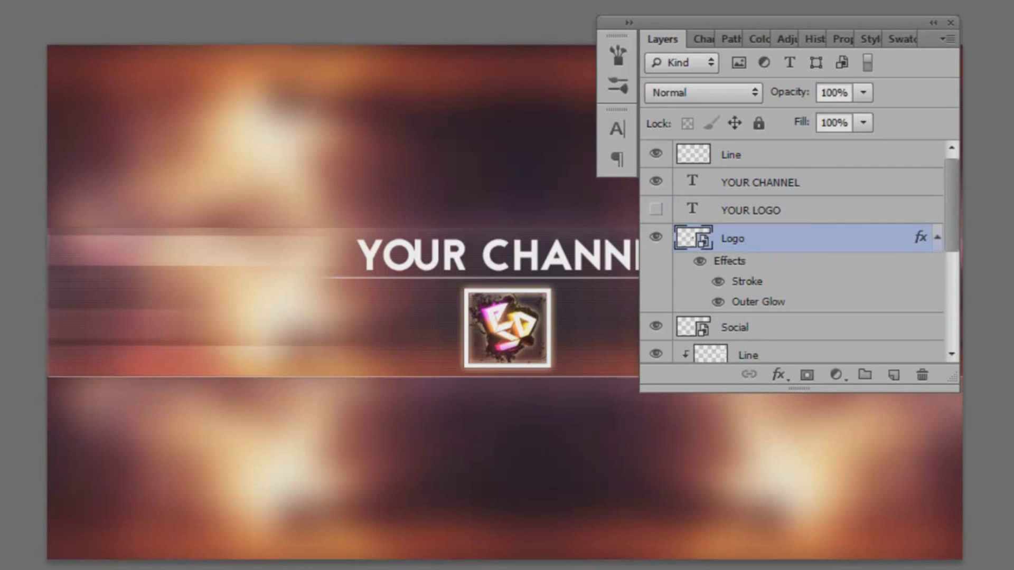
# Reopen the Logo contents and hide the white Obdélník 1 frame layer.
pyautogui.doubleClick(706, 242)
pyautogui.click(613, 194)
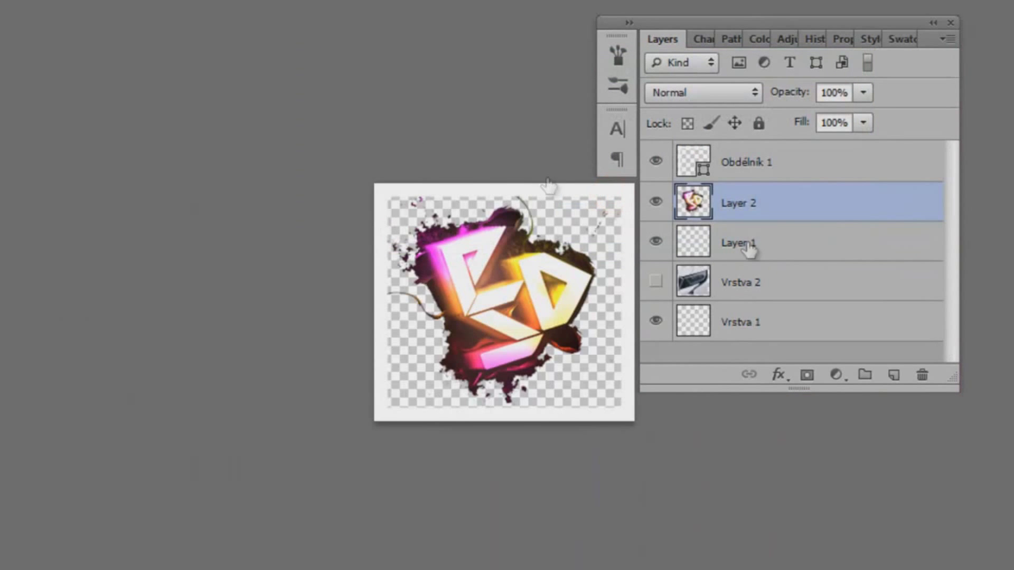
pyautogui.click(655, 162)
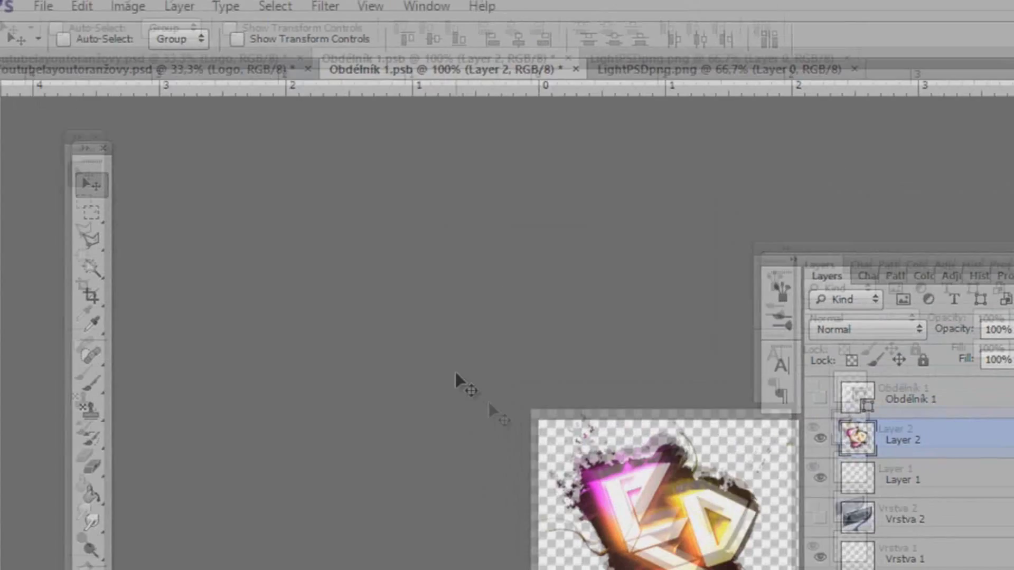
# Save the frameless logo contents and toggle the banner's logo off and on to compare.
pyautogui.click(49, 15)
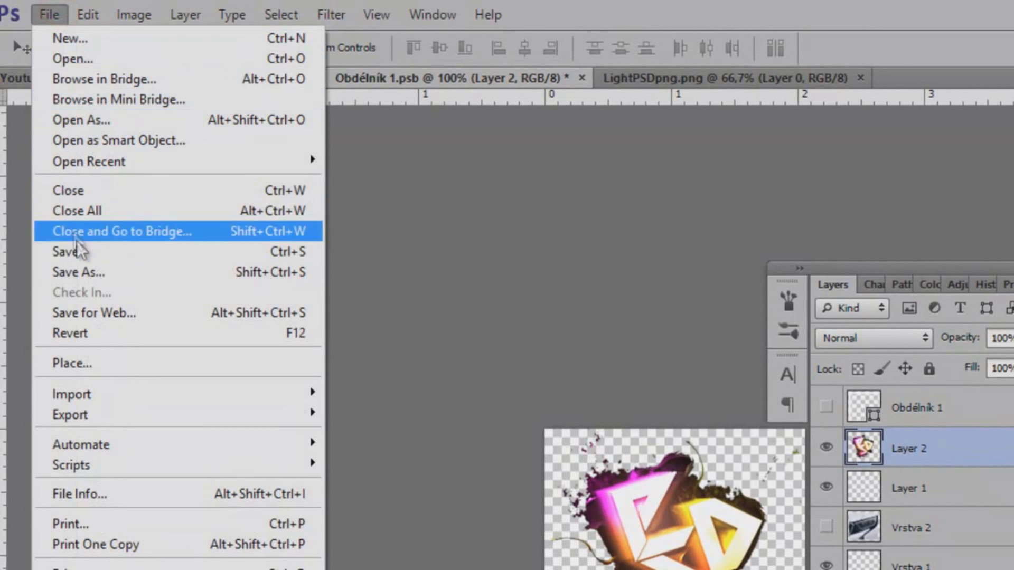
pyautogui.click(100, 249)
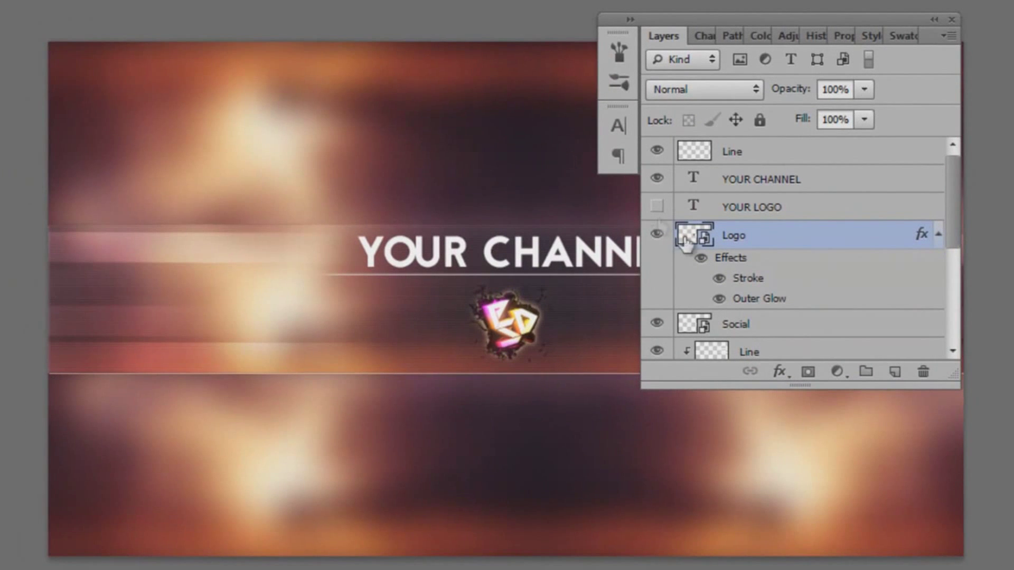
pyautogui.click(657, 233)
pyautogui.click(657, 235)
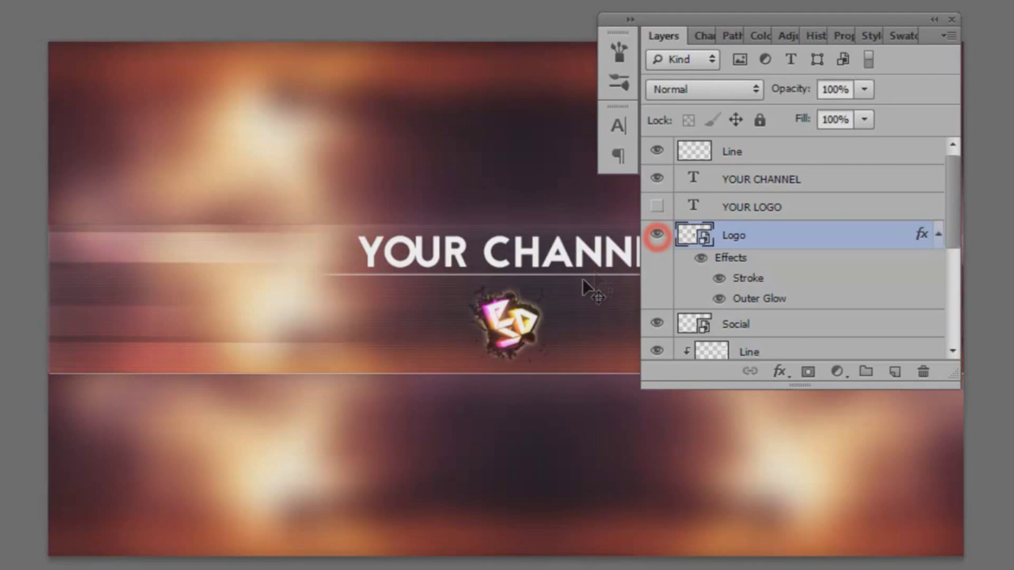
# Reopen the Logo contents, showing Obdélník 1 and the car photo and hiding Layer 2 and Layer 1.
pyautogui.doubleClick(695, 235)
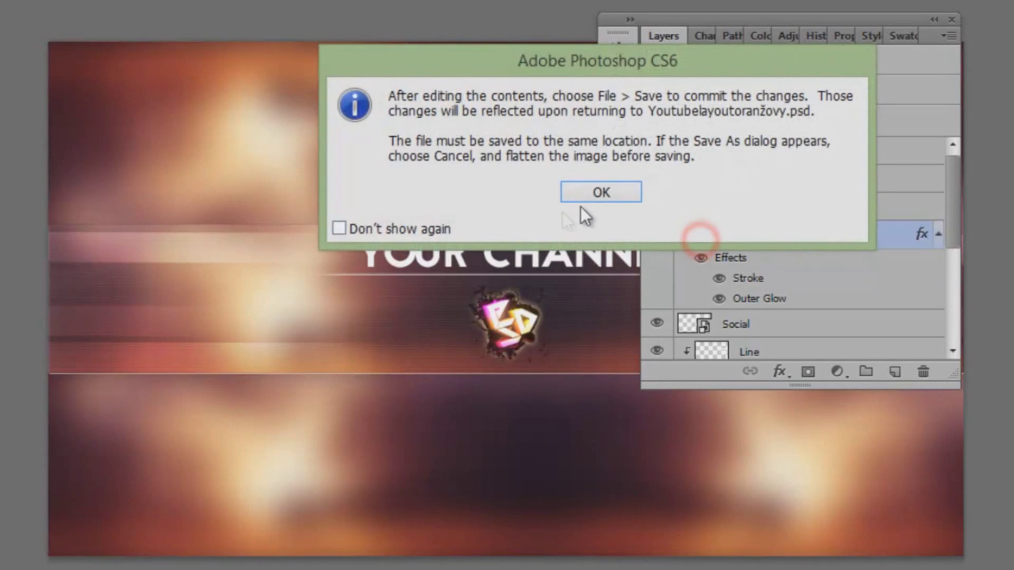
pyautogui.click(589, 189)
pyautogui.click(656, 157)
pyautogui.click(657, 199)
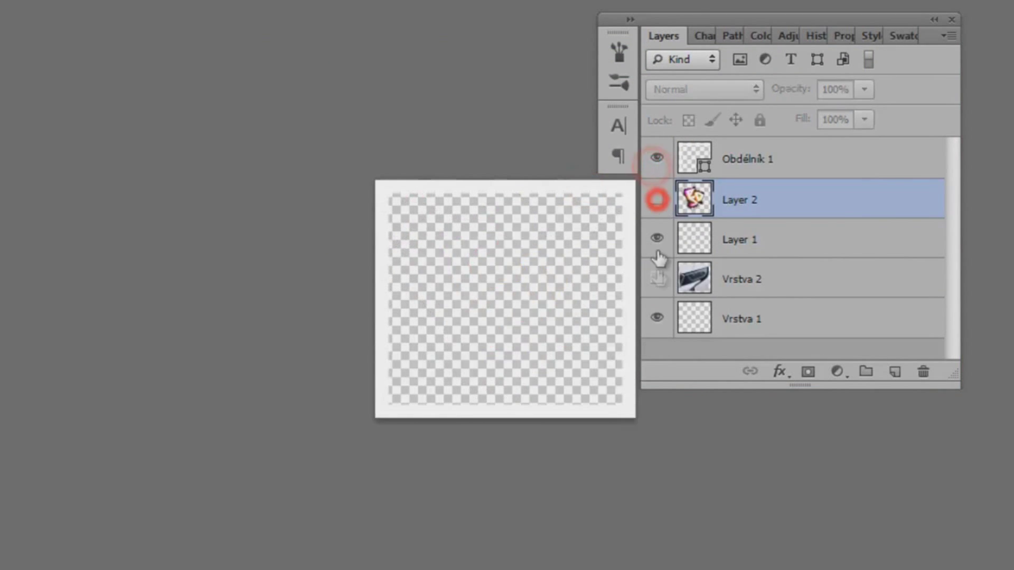
pyautogui.click(657, 279)
pyautogui.click(656, 239)
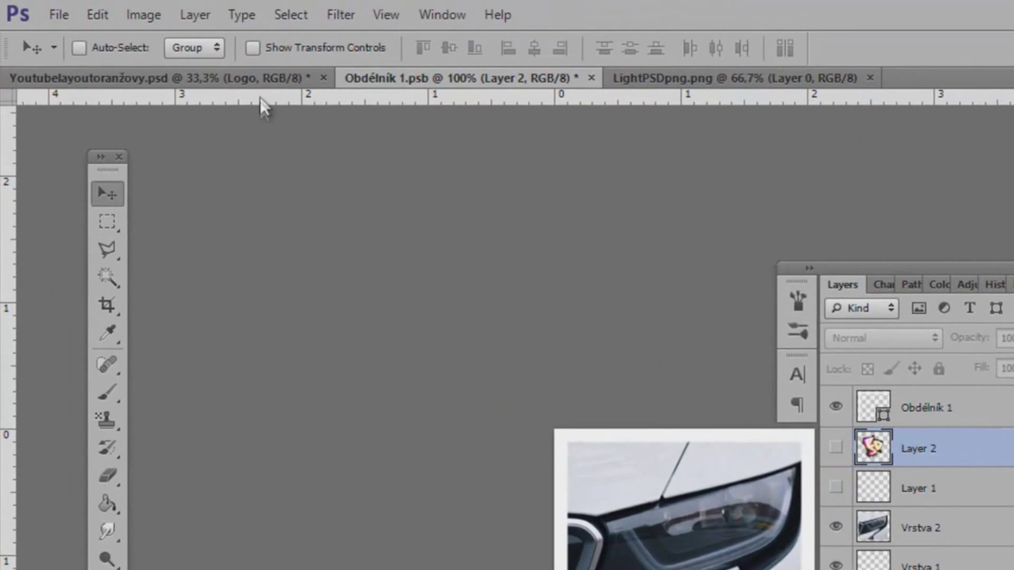
# Save the restored placeholder contents and return to the banner document.
pyautogui.click(59, 14)
pyautogui.click(113, 253)
pyautogui.click(81, 78)
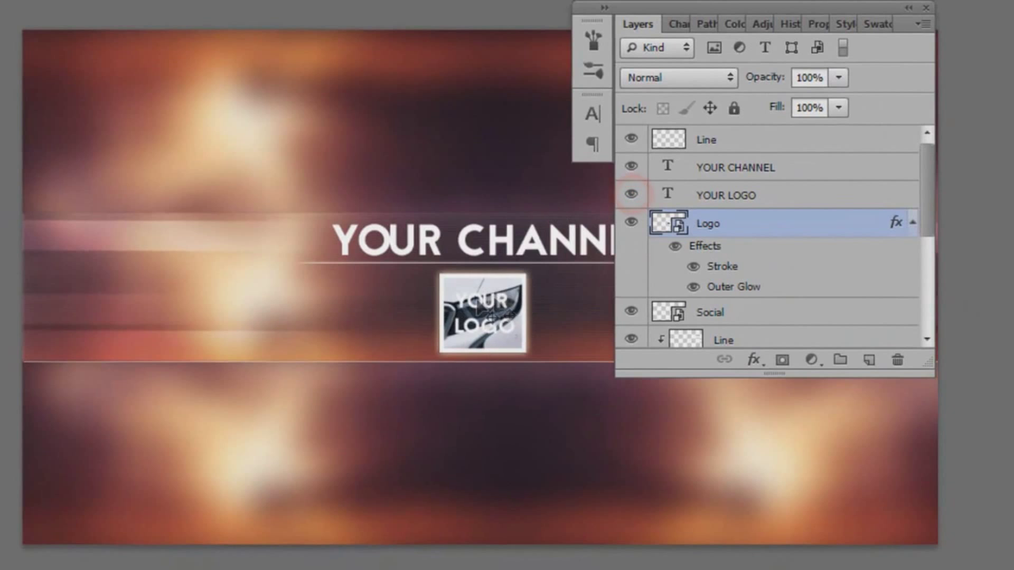
pyautogui.scroll(-1, 747, 211)
pyautogui.scroll(-1, 742, 209)
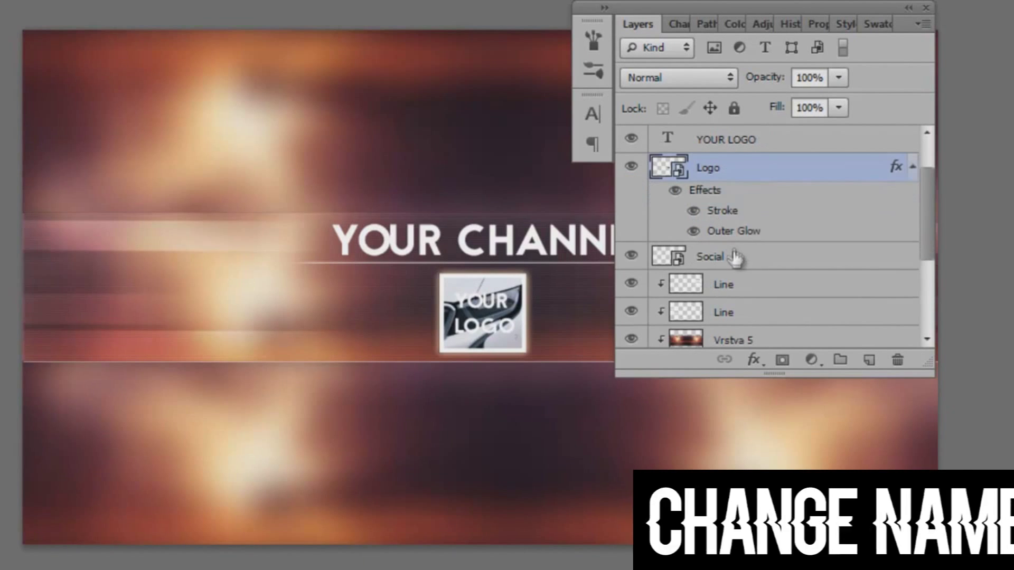
# Select the Social layer, move the Layers panel off the icons, and open the Social contents.
pyautogui.click(731, 261)
pyautogui.moveTo(699, 11); pyautogui.dragTo(414, 43)
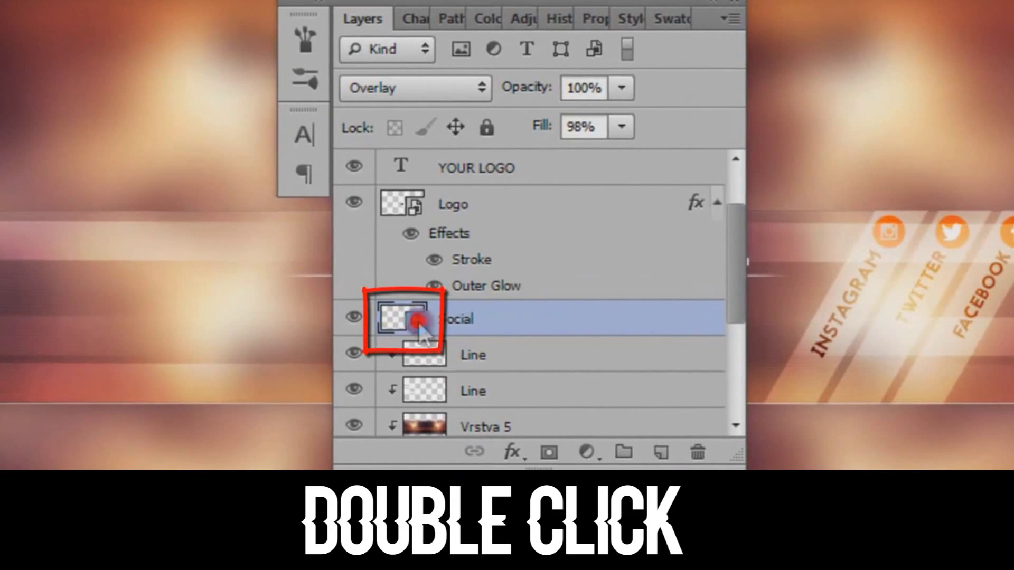
pyautogui.doubleClick(418, 321)
pyautogui.click(645, 182)
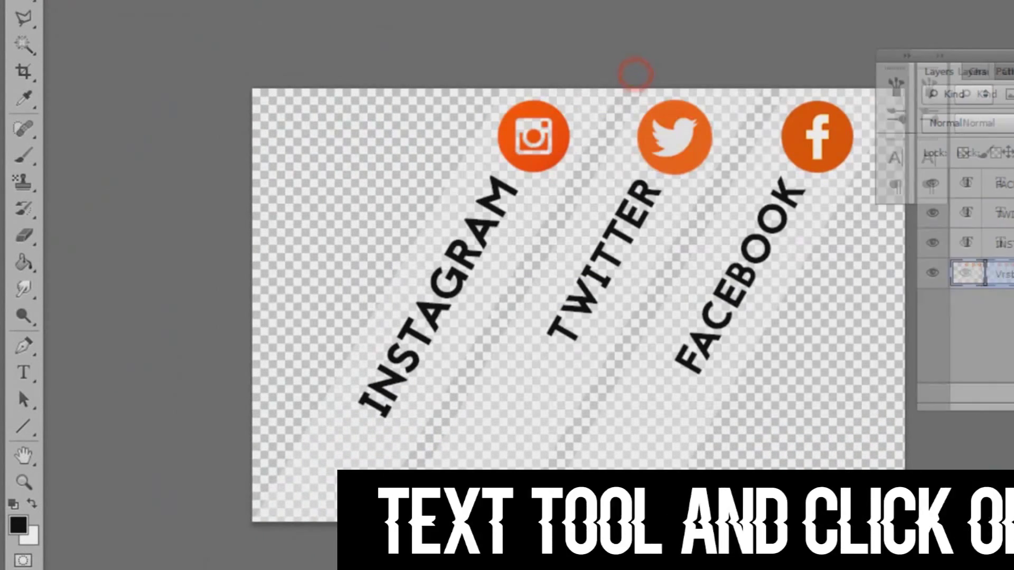
# Replace the INSTAGRAM label text with 'Blablablab'.
pyautogui.press('t')
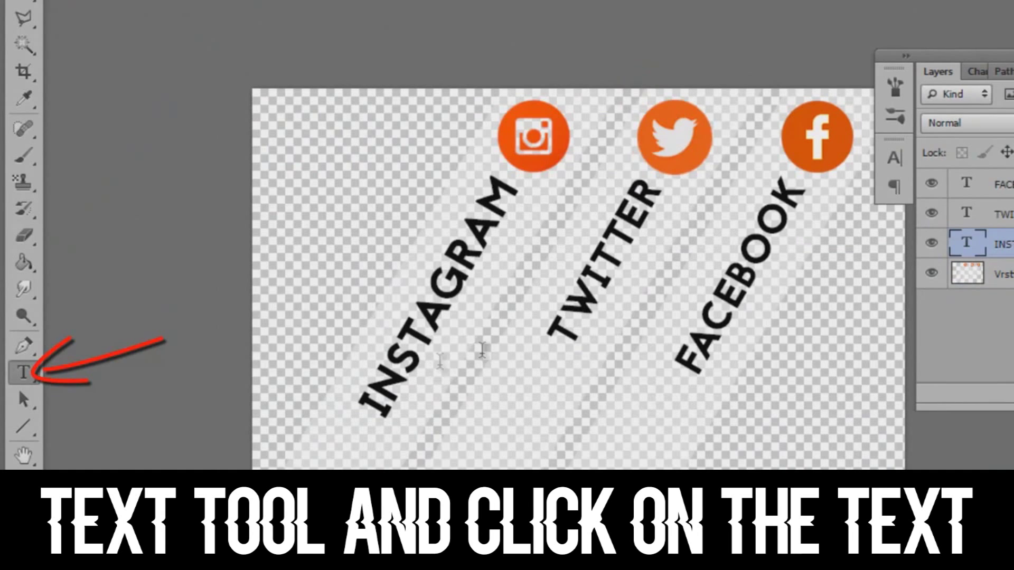
pyautogui.click(413, 343)
pyautogui.hotkey('ctrl', 'a')
pyautogui.write('Blablablab')
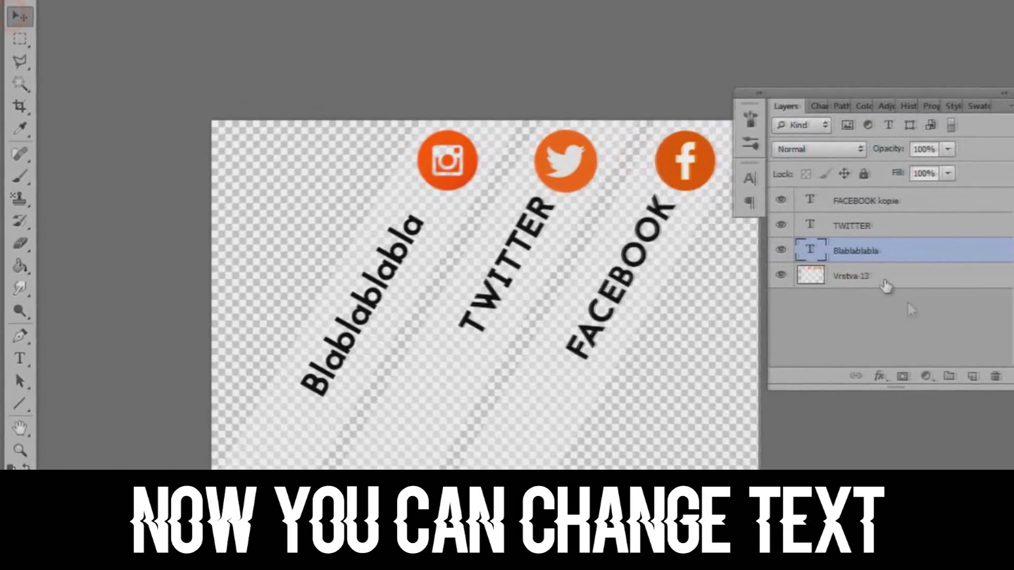
# Replace the TWITTER label with 'Blablablabla' and commit the edit.
pyautogui.click(851, 227)
pyautogui.press('t')
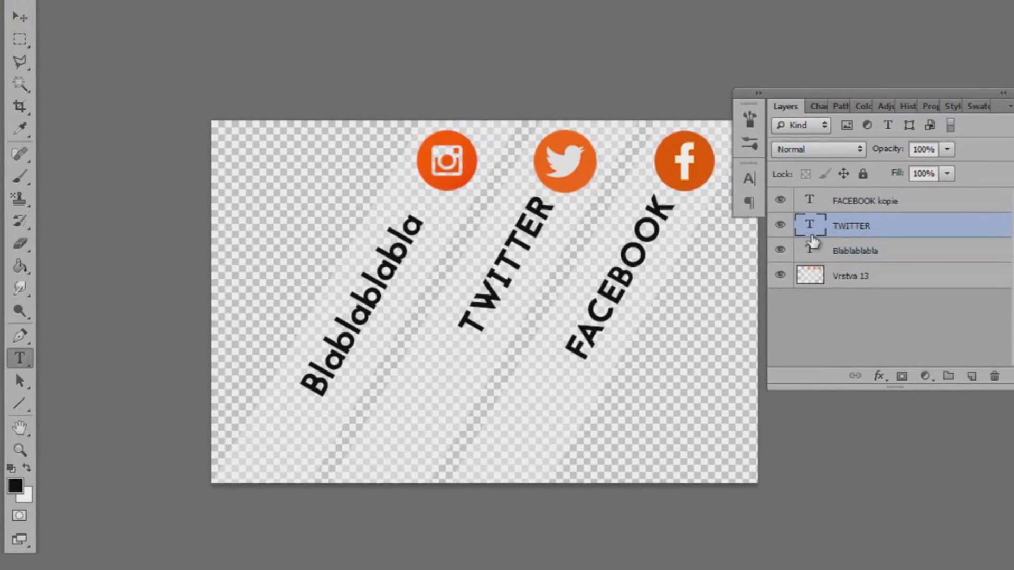
pyautogui.hotkey('ctrl', 'a')
pyautogui.write('Blablablablab')
pyautogui.press('BackSpace')
pyautogui.press('BackSpace')
pyautogui.press('BackSpace')
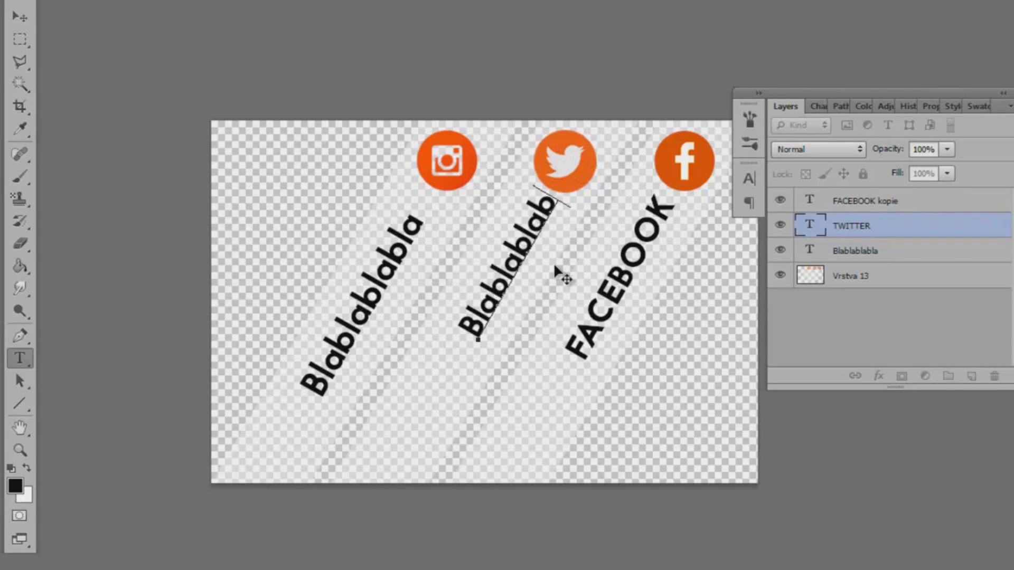
pyautogui.click(16, 14)
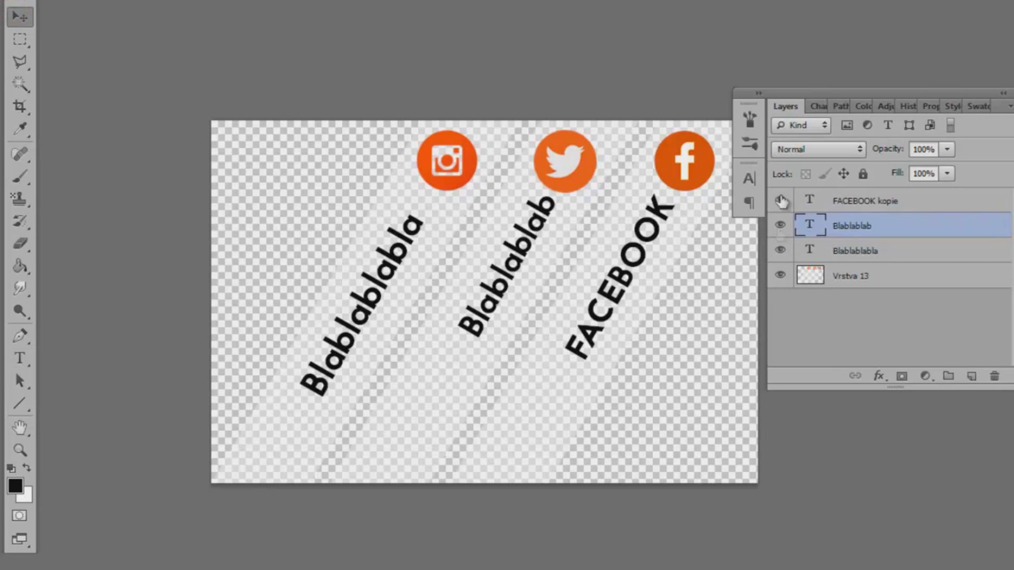
# Replace the FACEBOOK label with 'Blablabla' and commit the edit.
pyautogui.click(620, 289)
pyautogui.hotkey('ctrl', 'a')
pyautogui.write('Blablabl')
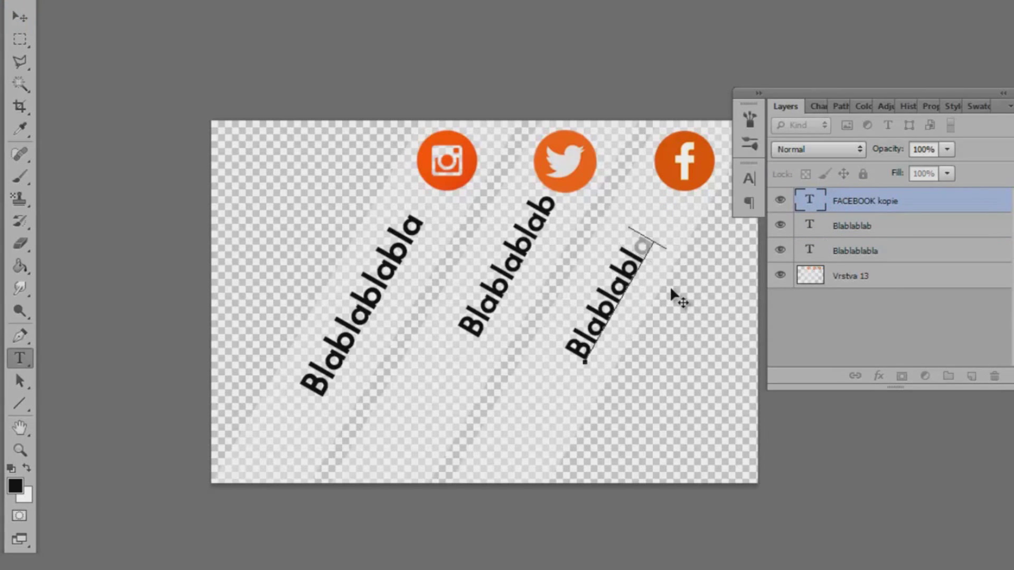
pyautogui.write('a')
pyautogui.click(22, 16)
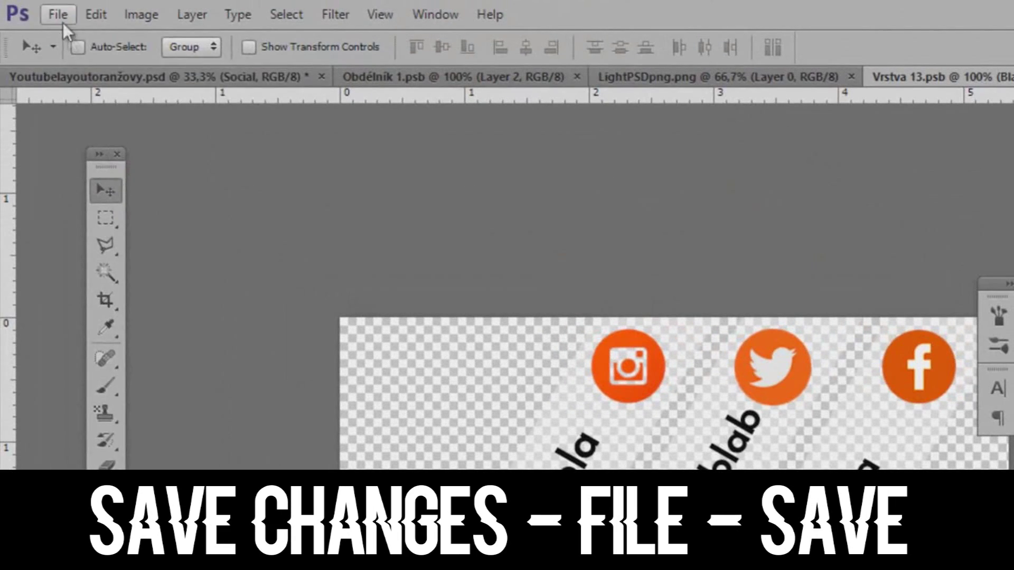
# Save the Social contents, view the Blabla labels on the banner, and reopen the Social smart object.
pyautogui.click(59, 15)
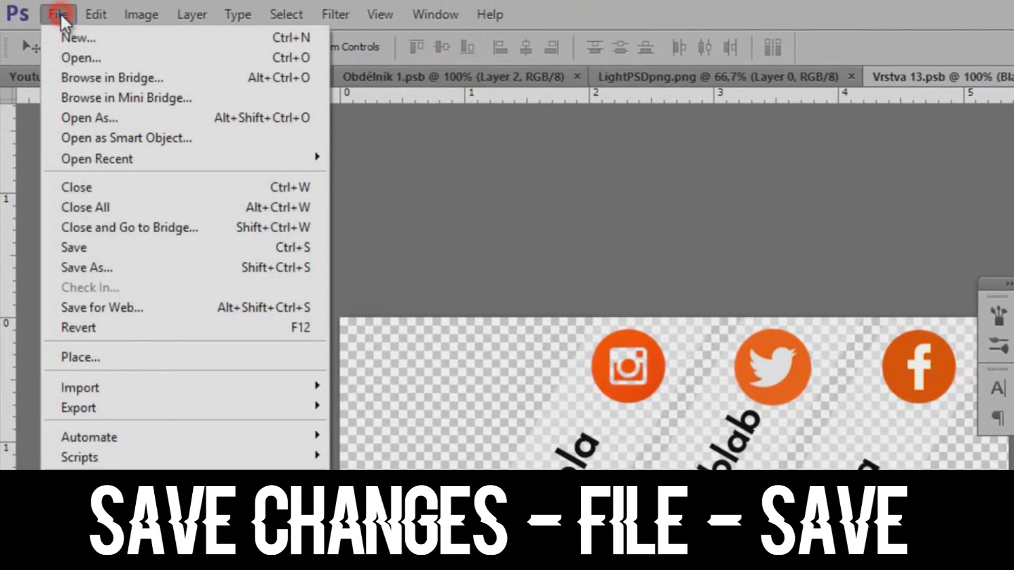
pyautogui.click(118, 242)
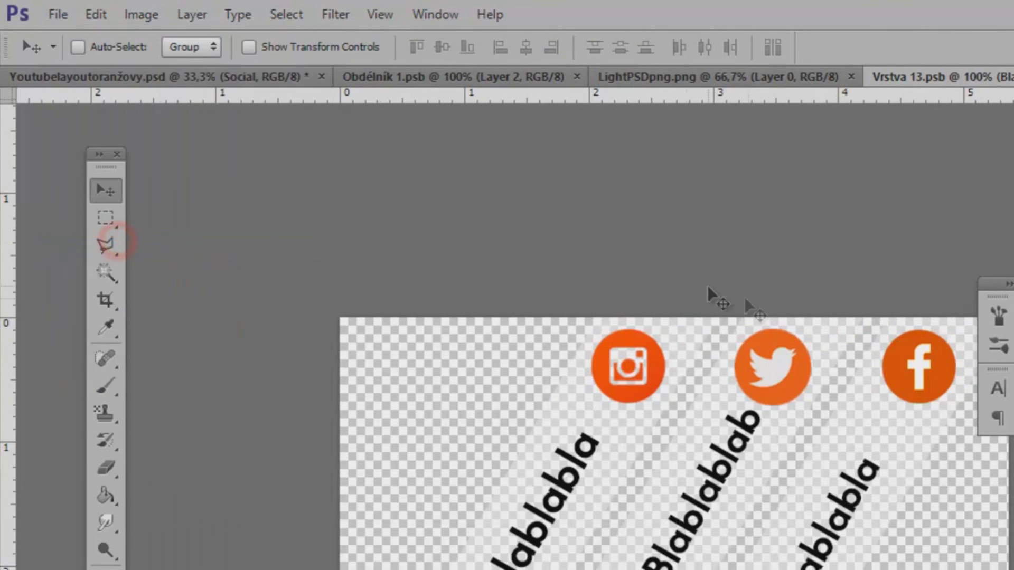
pyautogui.click(184, 77)
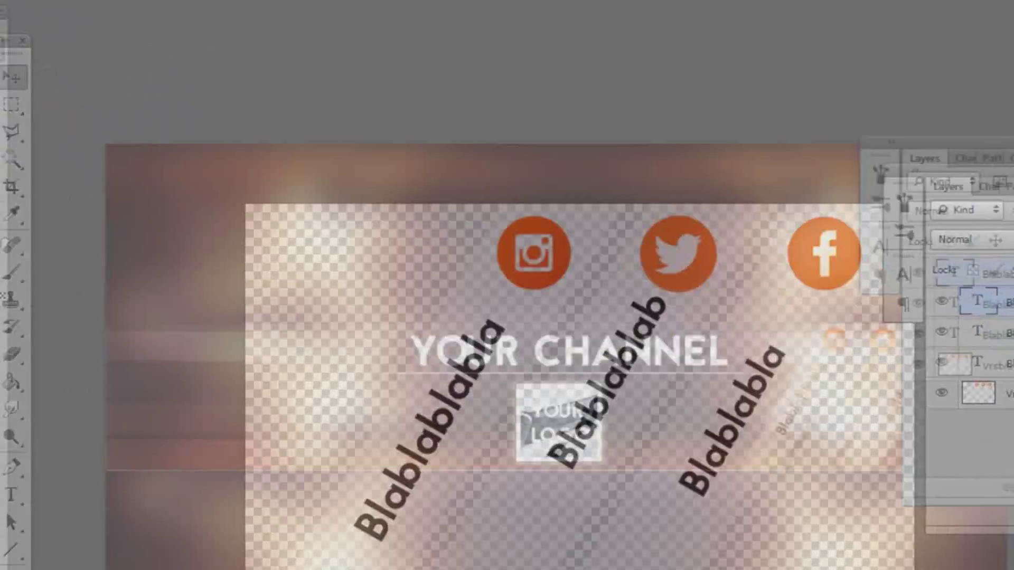
pyautogui.moveTo(885, 55); pyautogui.dragTo(282, 47)
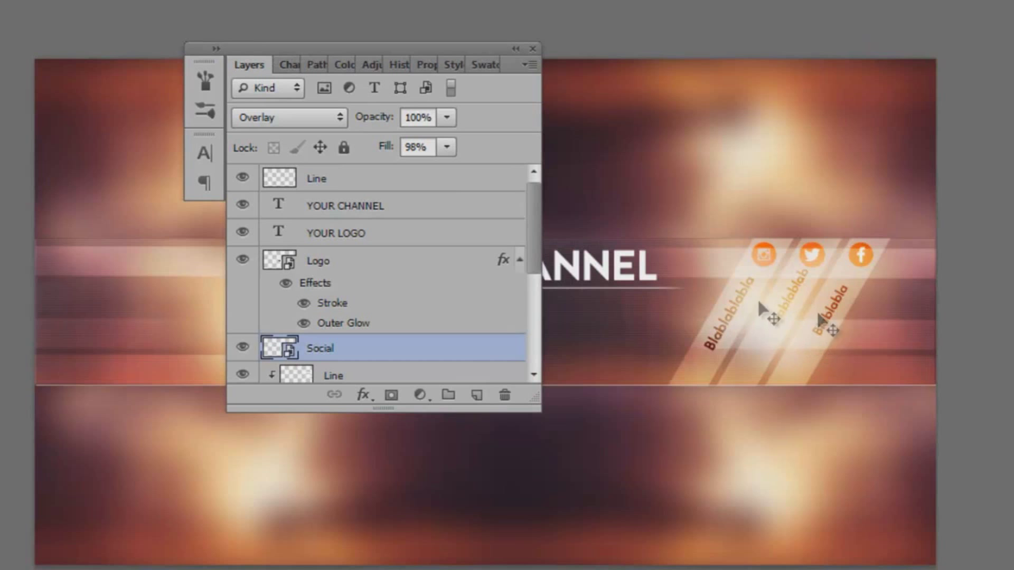
pyautogui.doubleClick(290, 353)
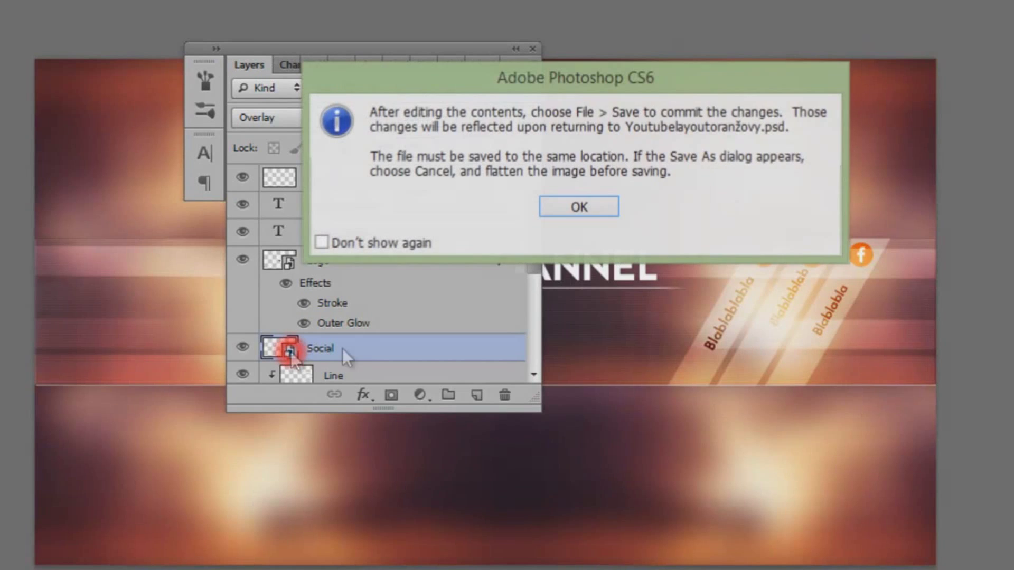
# Dismiss the notice and retype the third label as FACEBOOK.
pyautogui.click(600, 210)
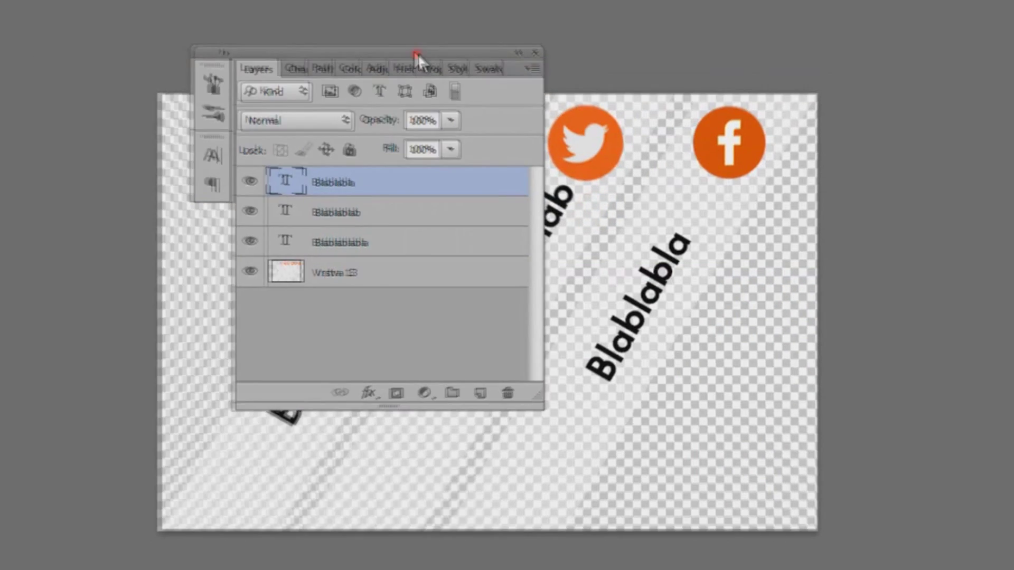
pyautogui.moveTo(418, 53); pyautogui.dragTo(993, 102)
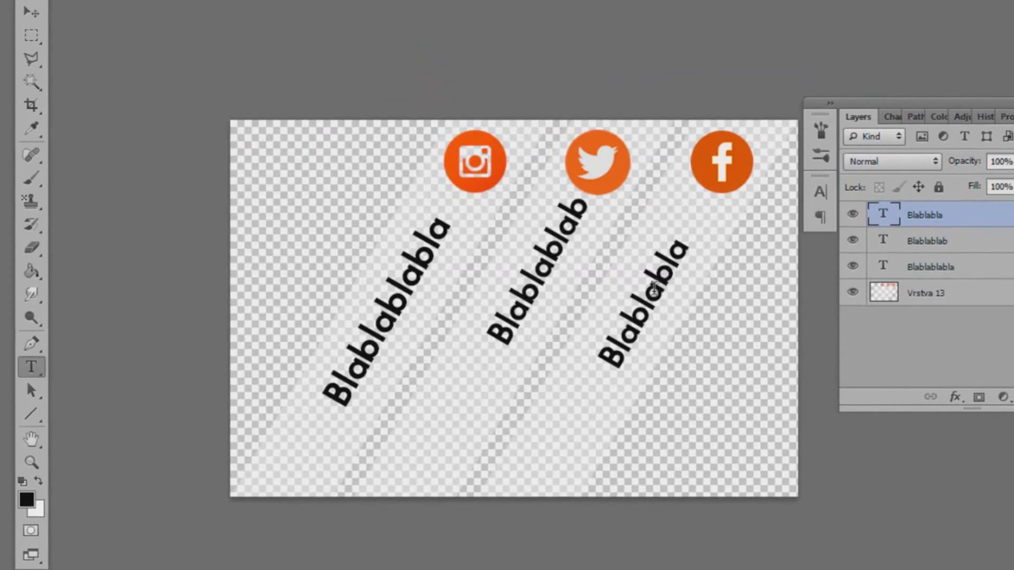
pyautogui.hotkey('ctrl', 'a')
pyautogui.write('FA')
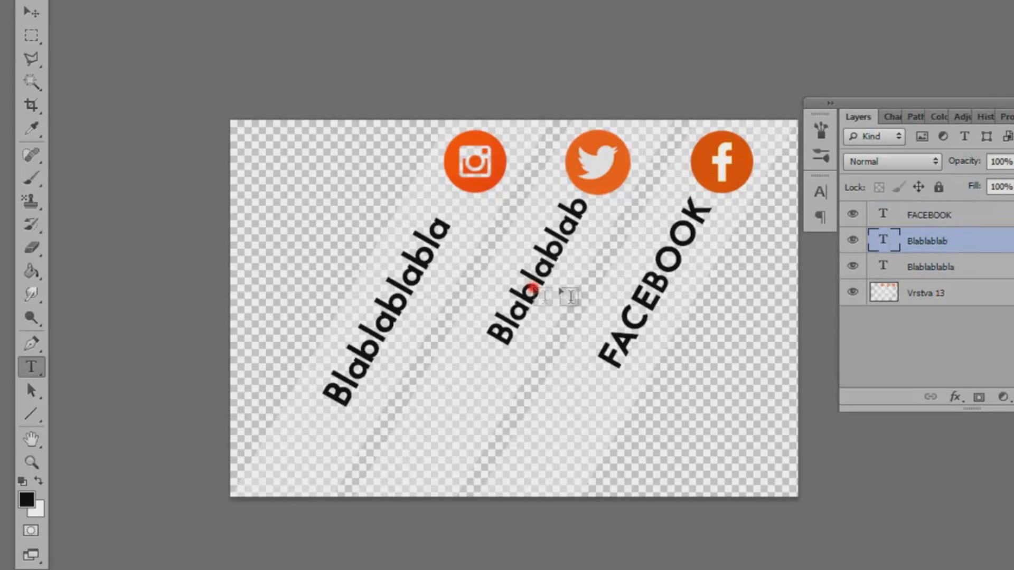
# Retype the second label as TWITER.
pyautogui.click(534, 289)
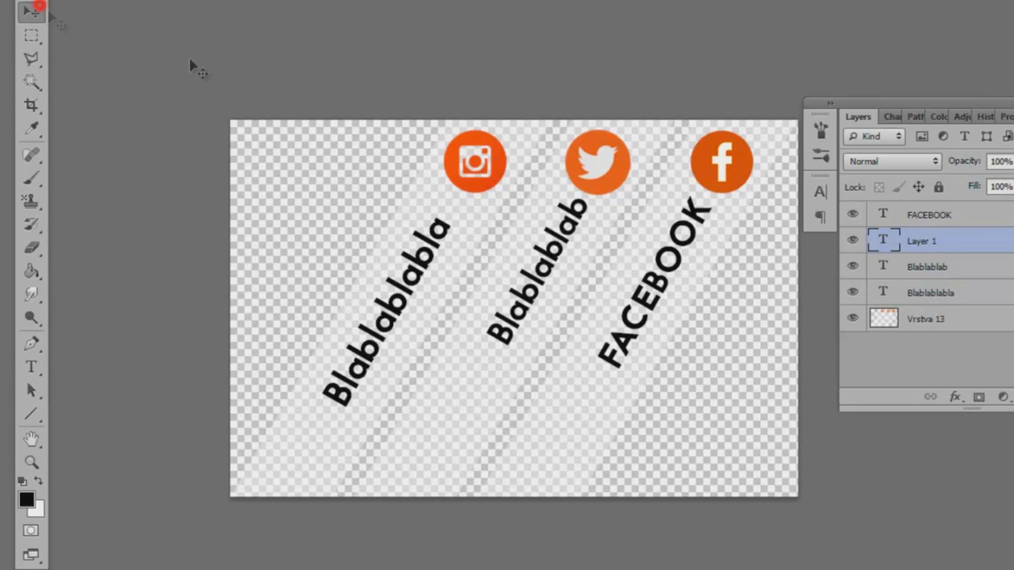
pyautogui.click(530, 288)
pyautogui.hotkey('ctrl', 'a')
pyautogui.write('TW')
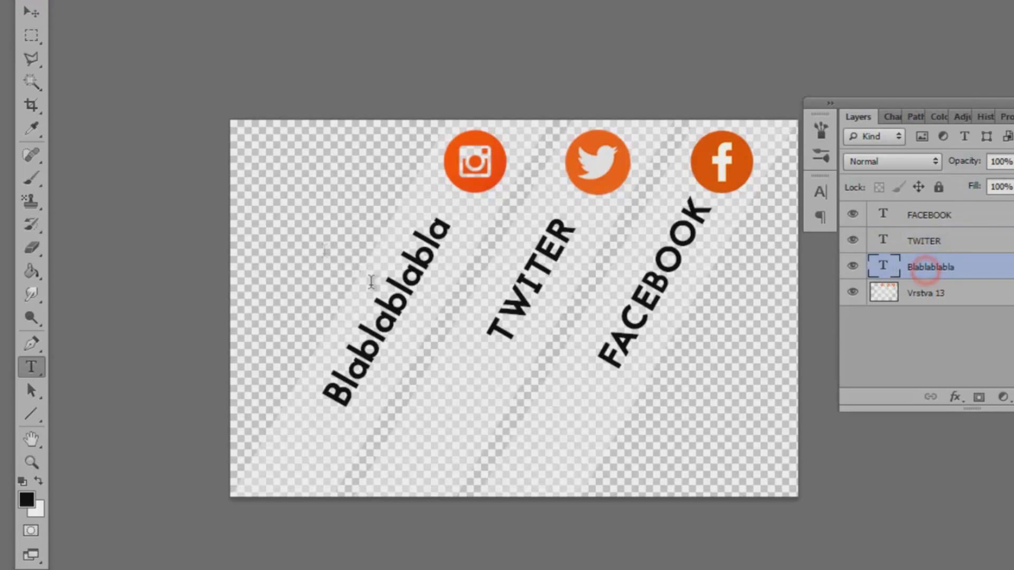
# Retype the first label as INSTAGRAM and commit the edit.
pyautogui.click(396, 306)
pyautogui.hotkey('ctrl', 'a')
pyautogui.write('T')
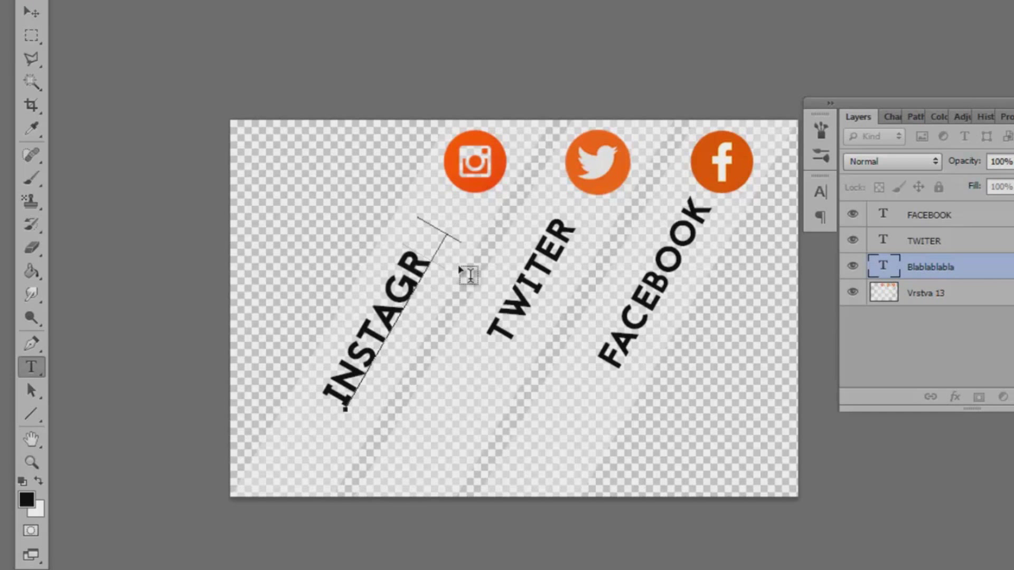
pyautogui.click(31, 12)
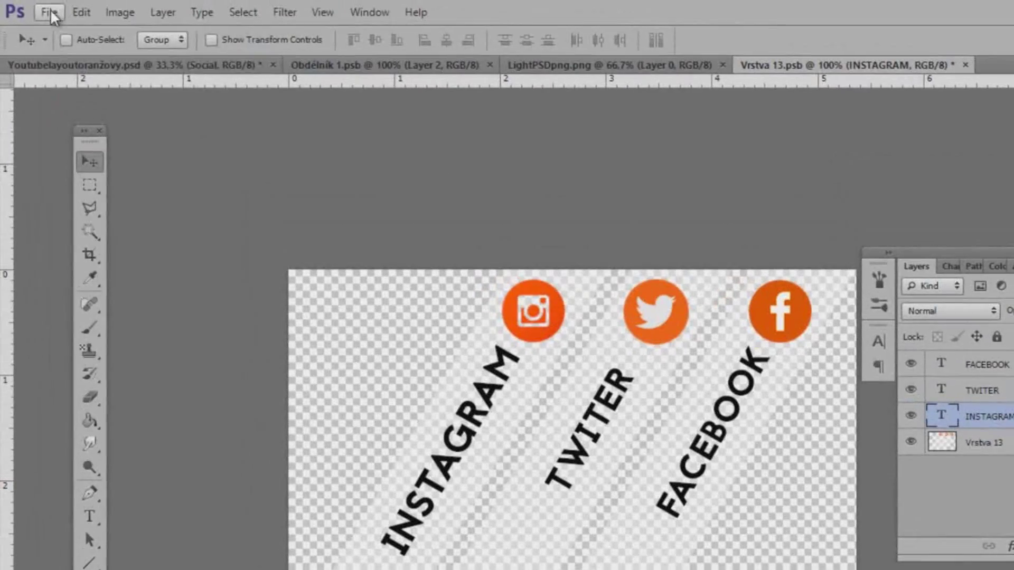
# Save the Social contents and switch back to the Youtubelayoutoranžovy.psd banner.
pyautogui.click(49, 11)
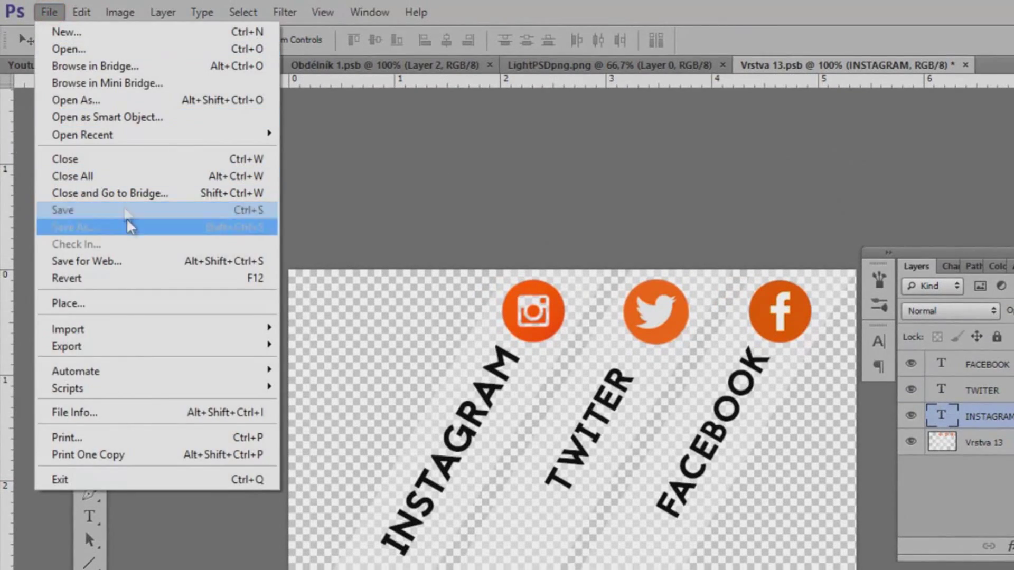
pyautogui.click(110, 210)
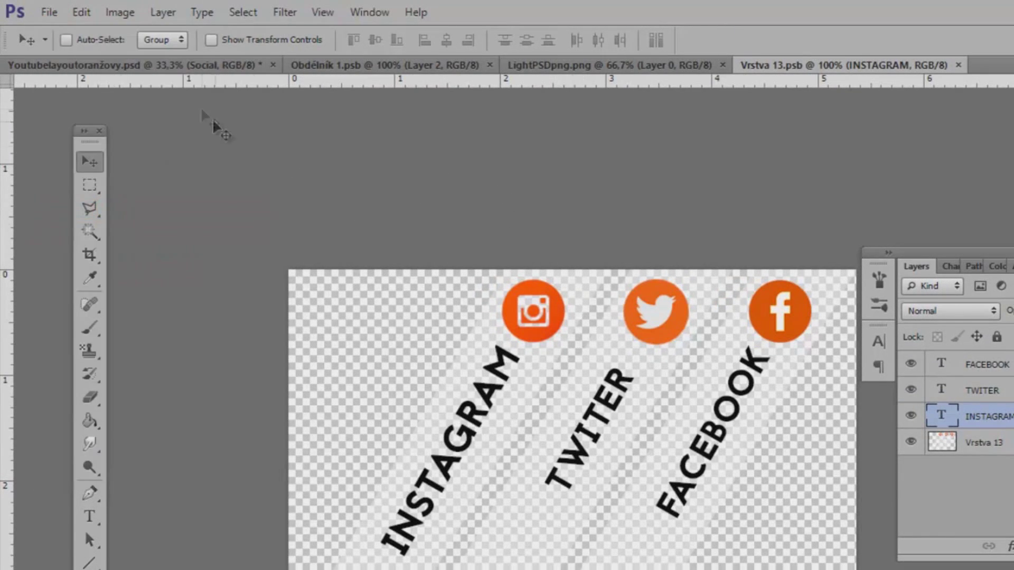
pyautogui.click(180, 64)
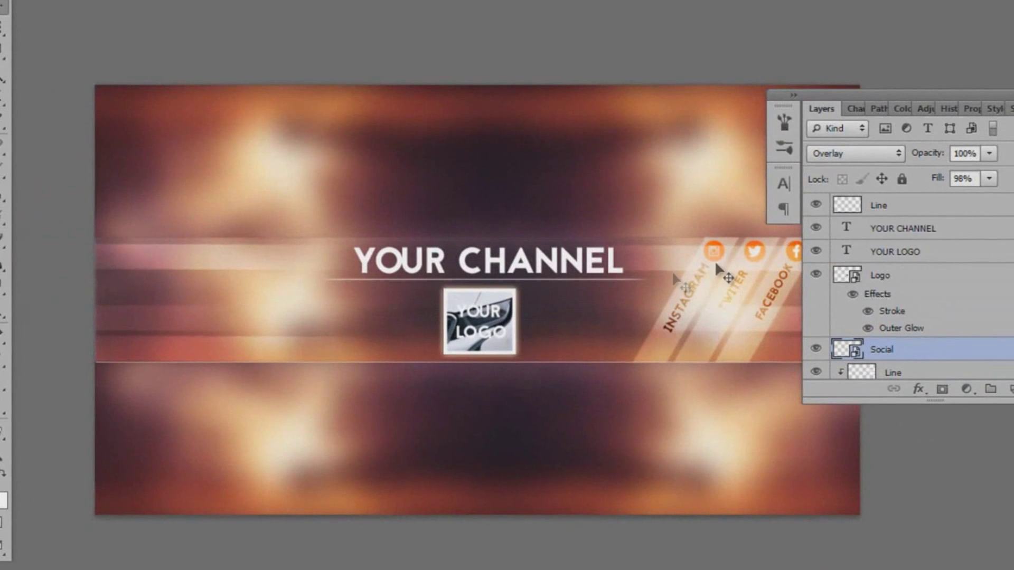